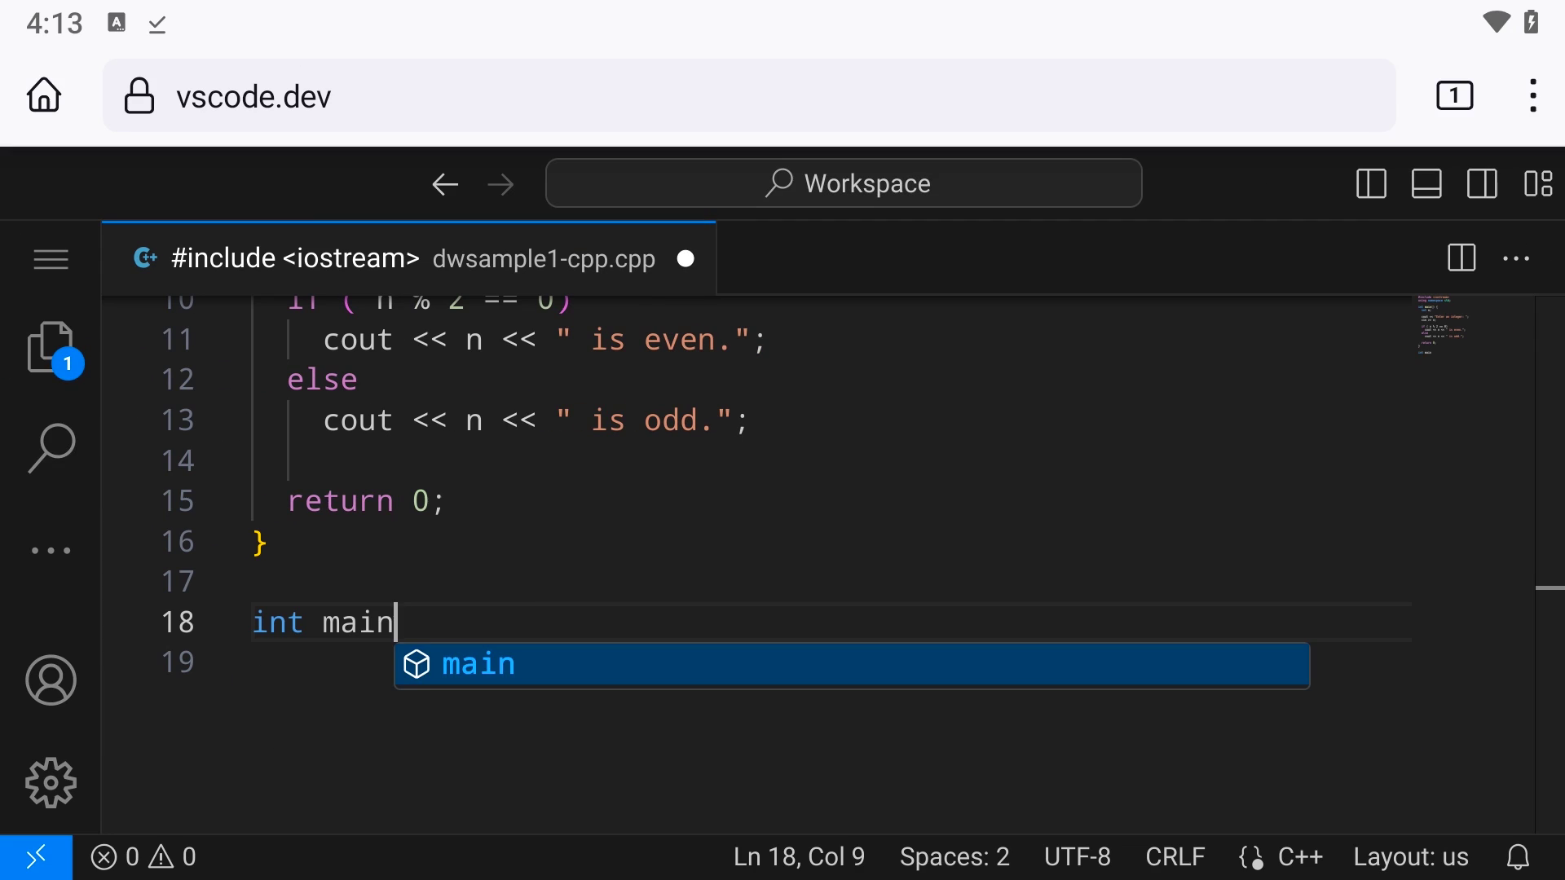
Step: Fix the function name to grand() and give it an indented 'return 0;' body
key(BackSpace)
key(BackSpace)
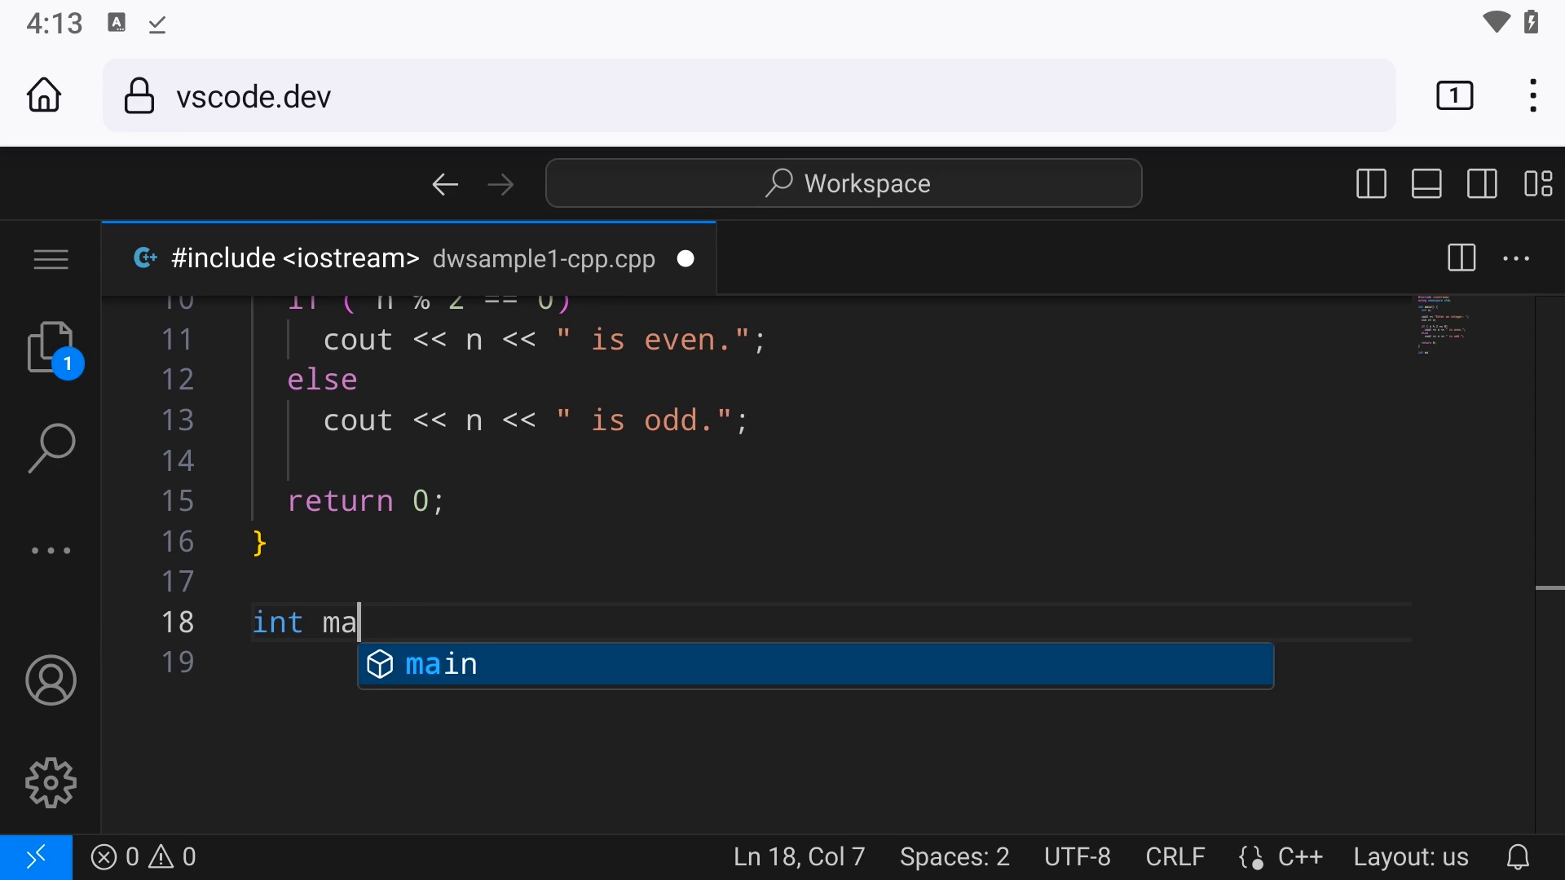
key(BackSpace)
key(BackSpace)
text(grand(){)
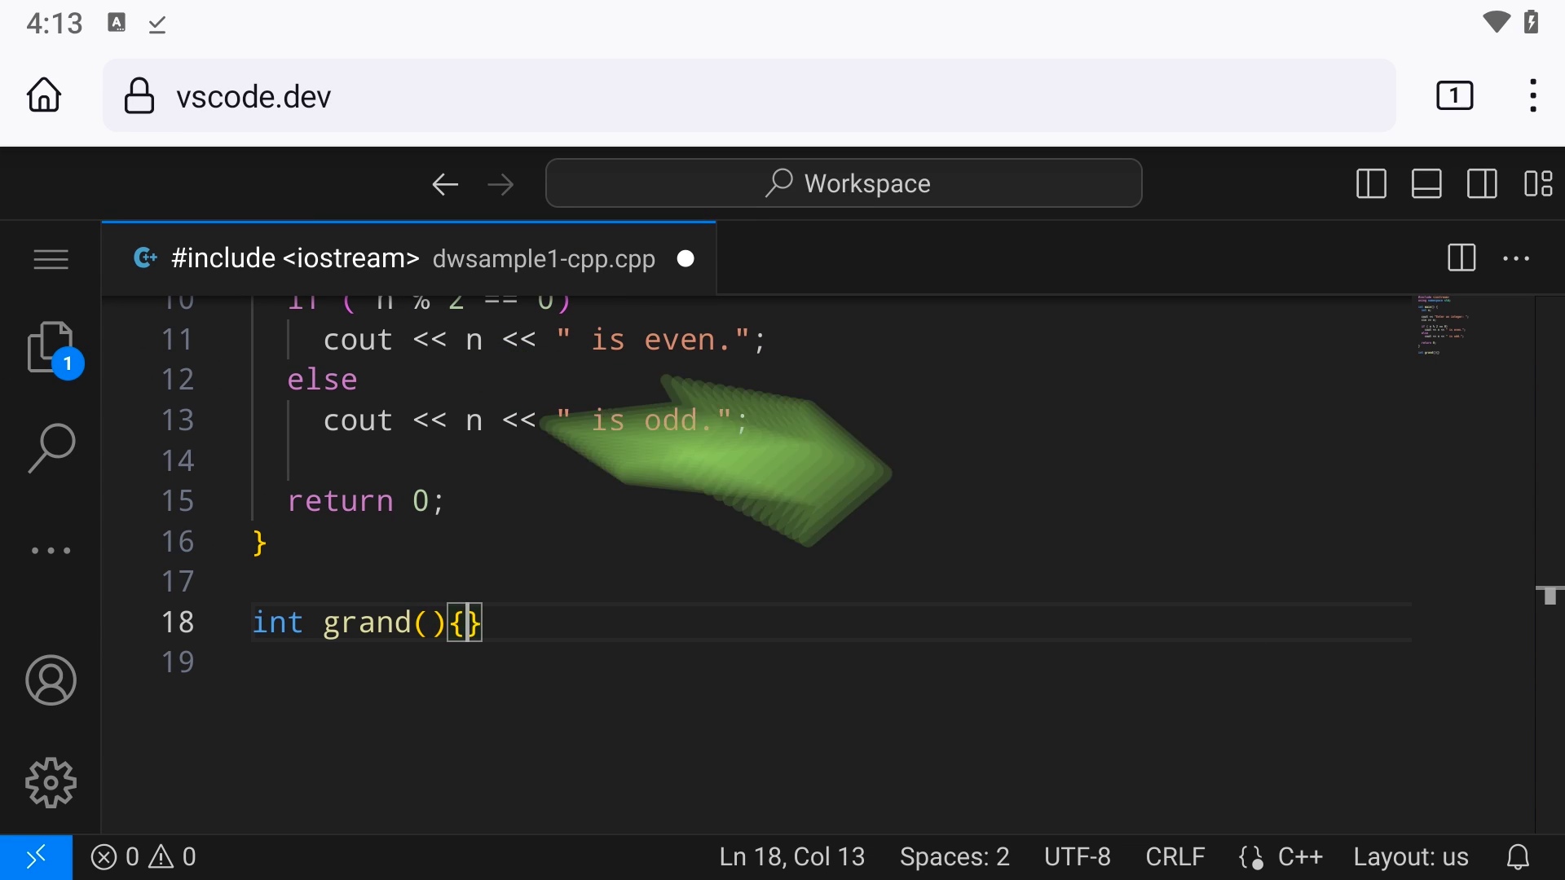
key(Return)
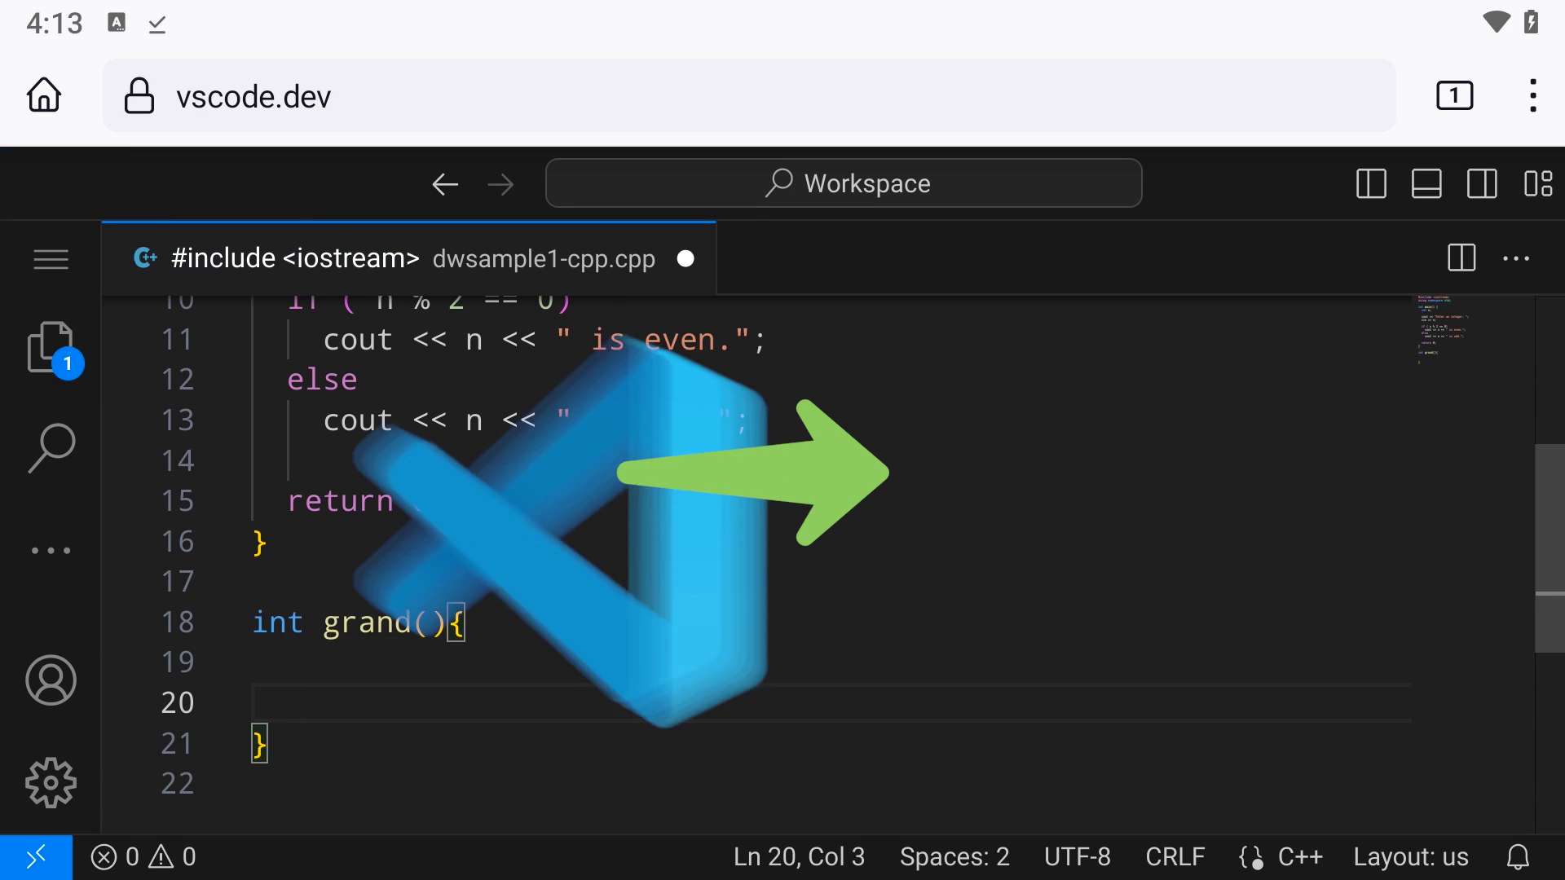
text(retu)
key(BackSpace)
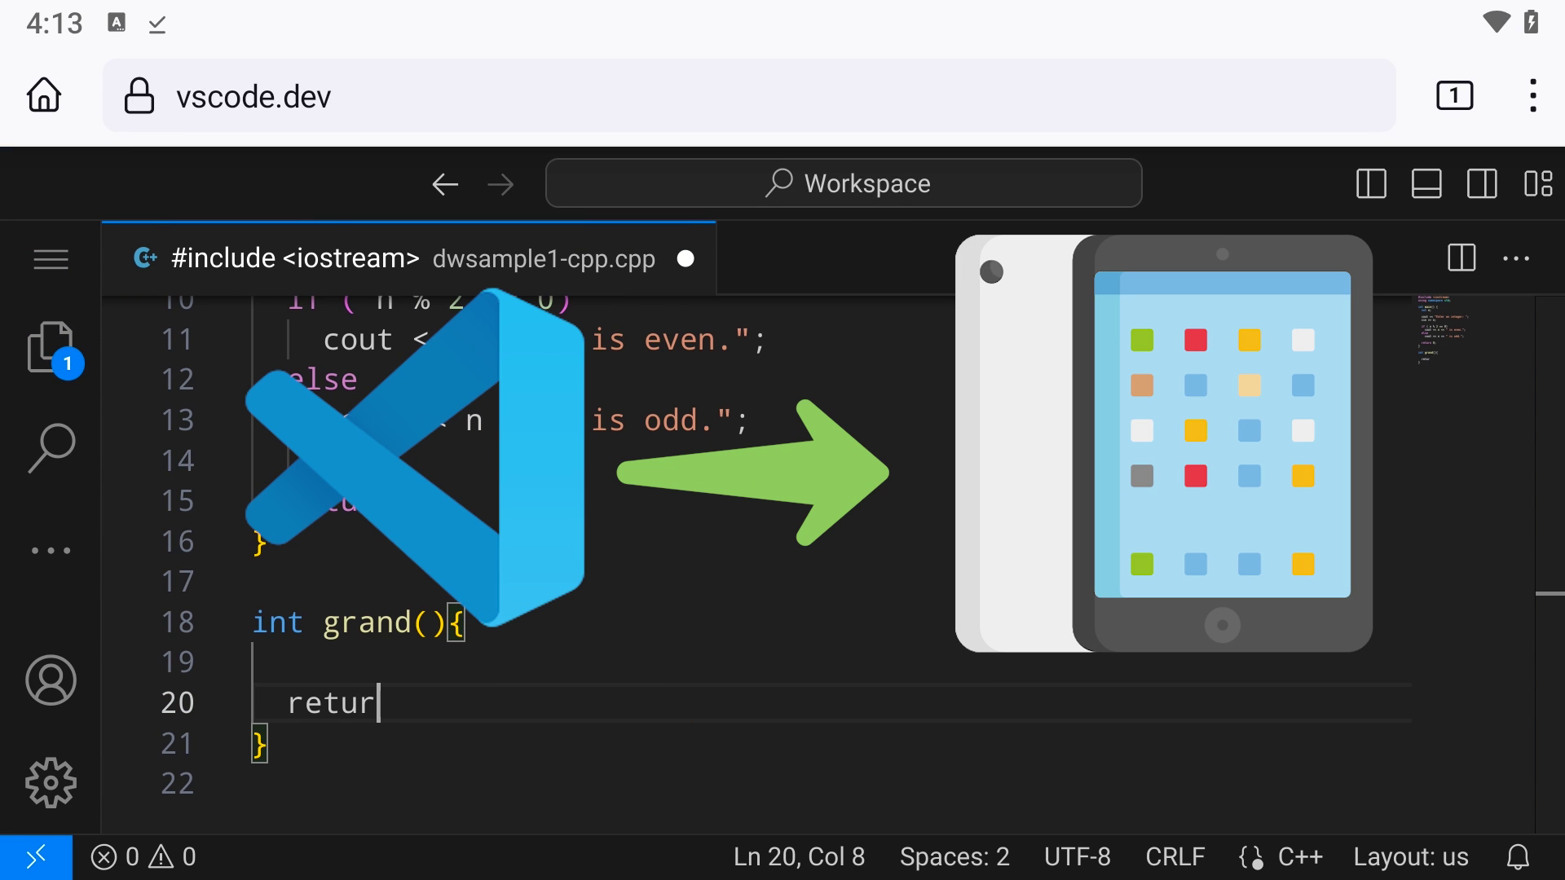
text(rn 0;)
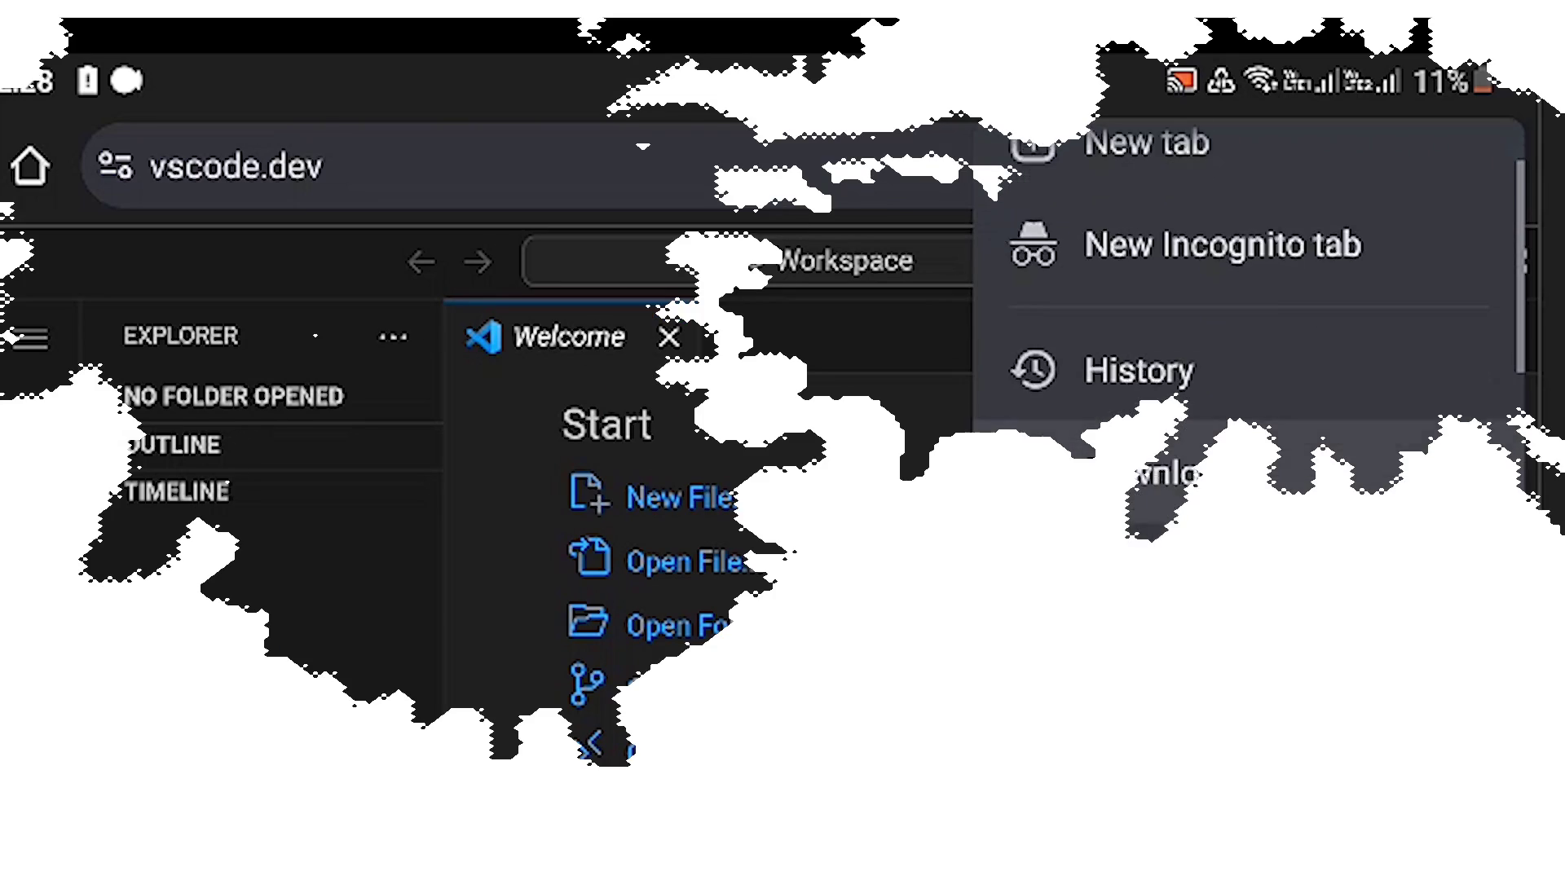
scroll(1247, 464, down, 3)
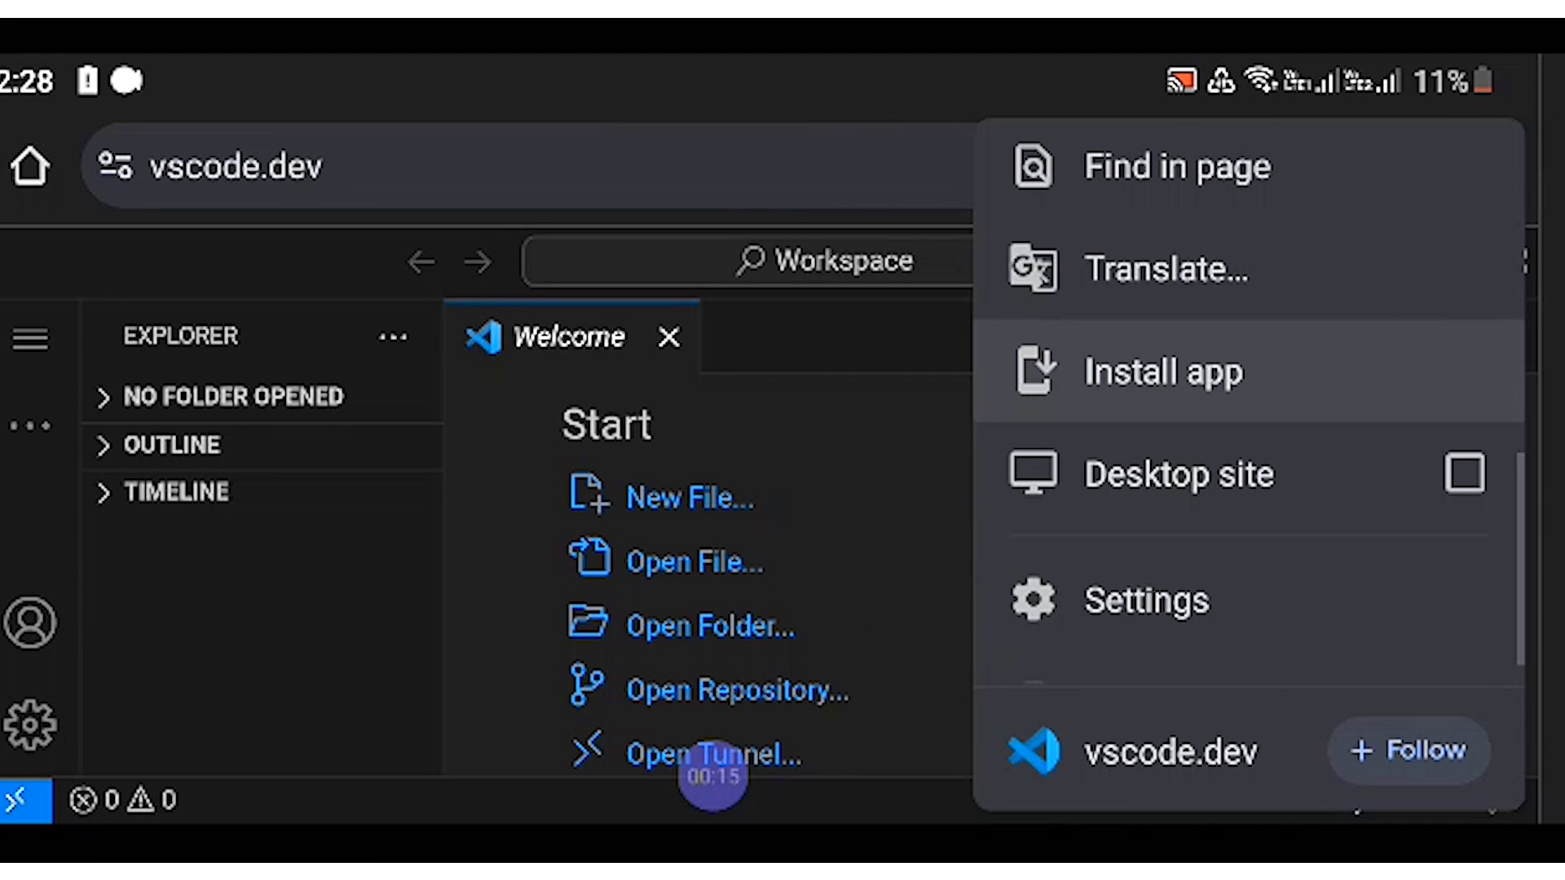
scroll(1246, 367, down, 1)
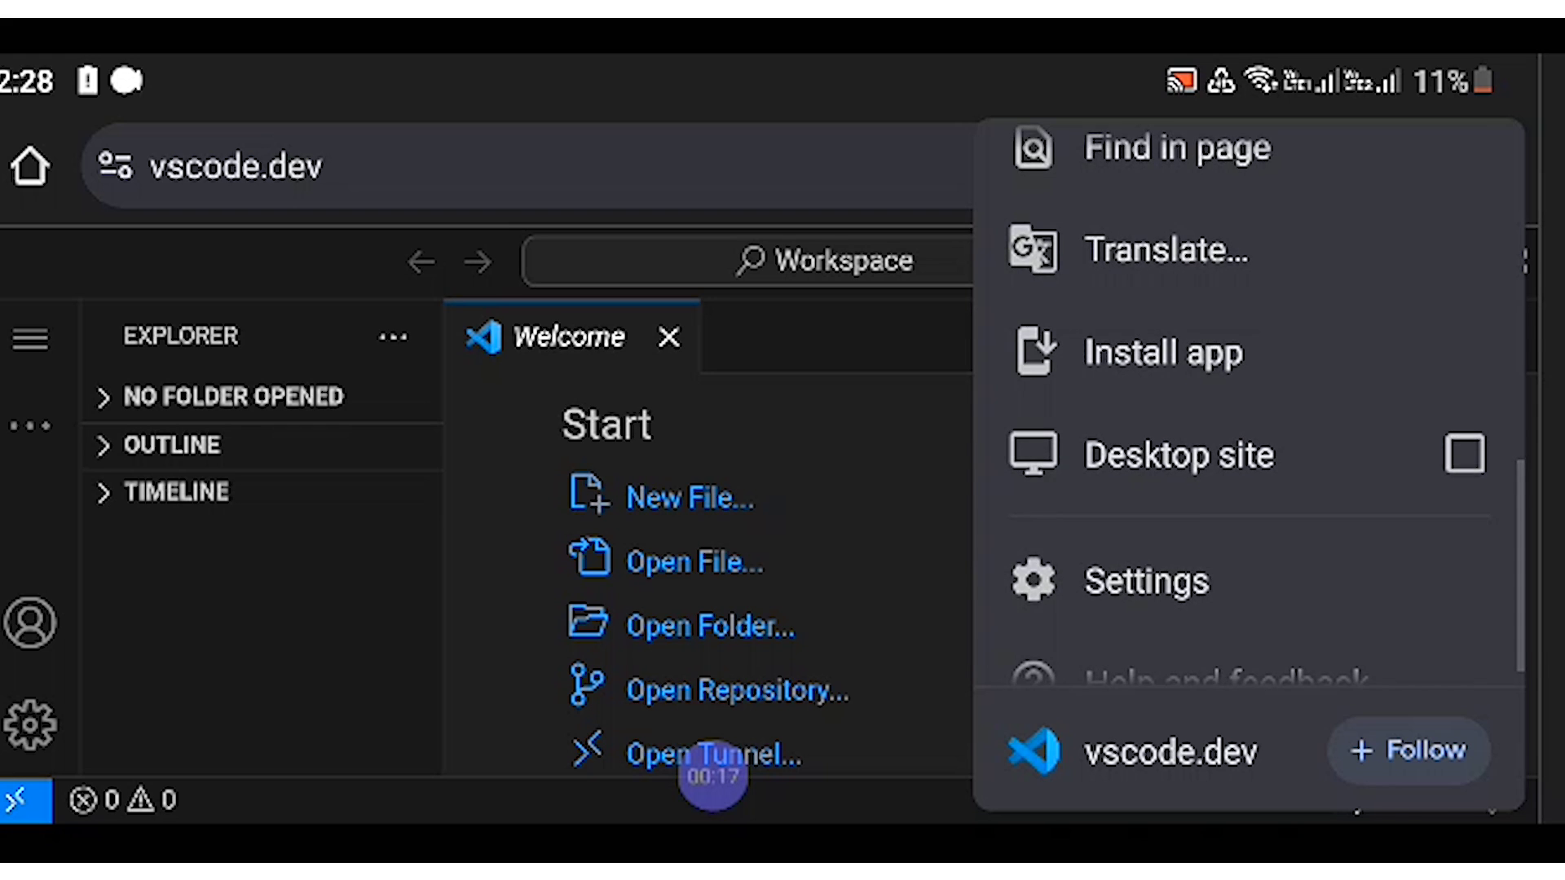
Step: Install vscode.dev from Chrome as a standalone app, confirming the install prompt
click(1162, 352)
click(1136, 639)
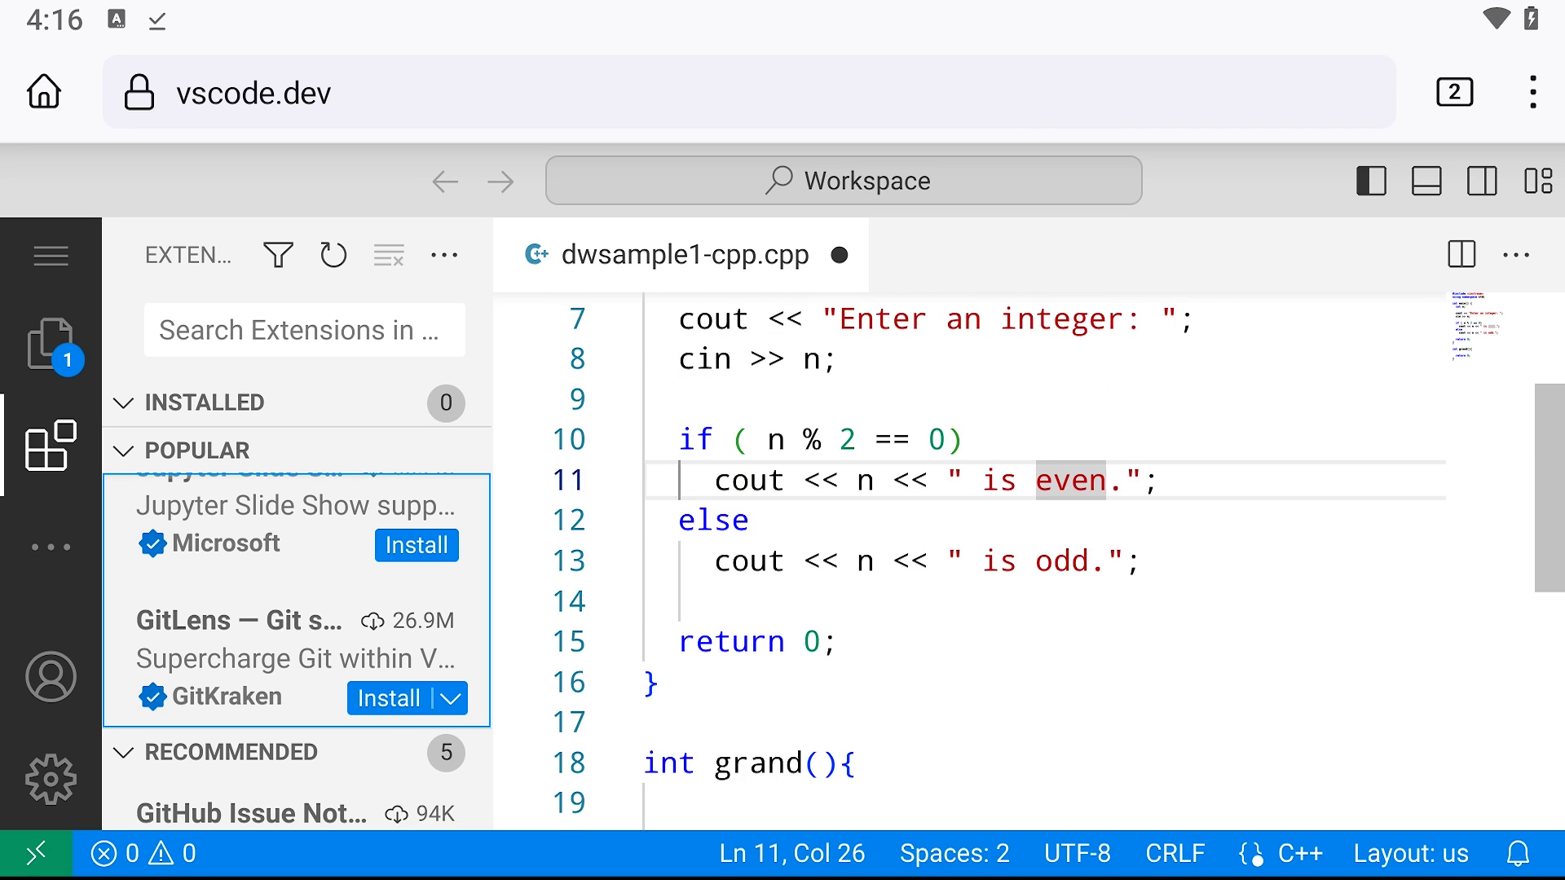
scroll(978, 550, up, 5)
scroll(296, 599, down, 5)
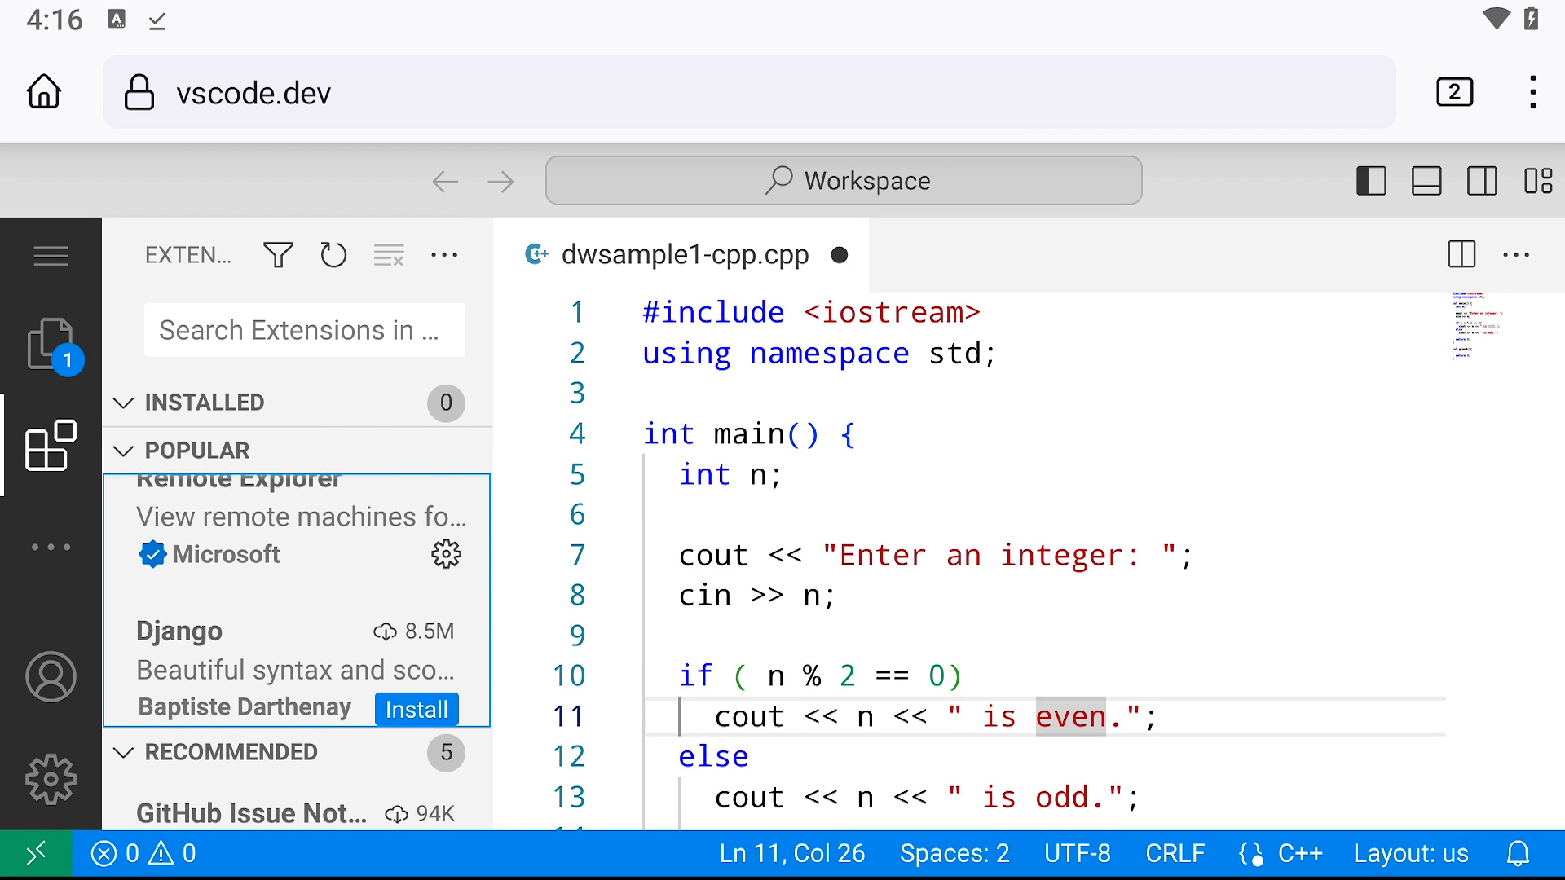
scroll(296, 600, up, 8)
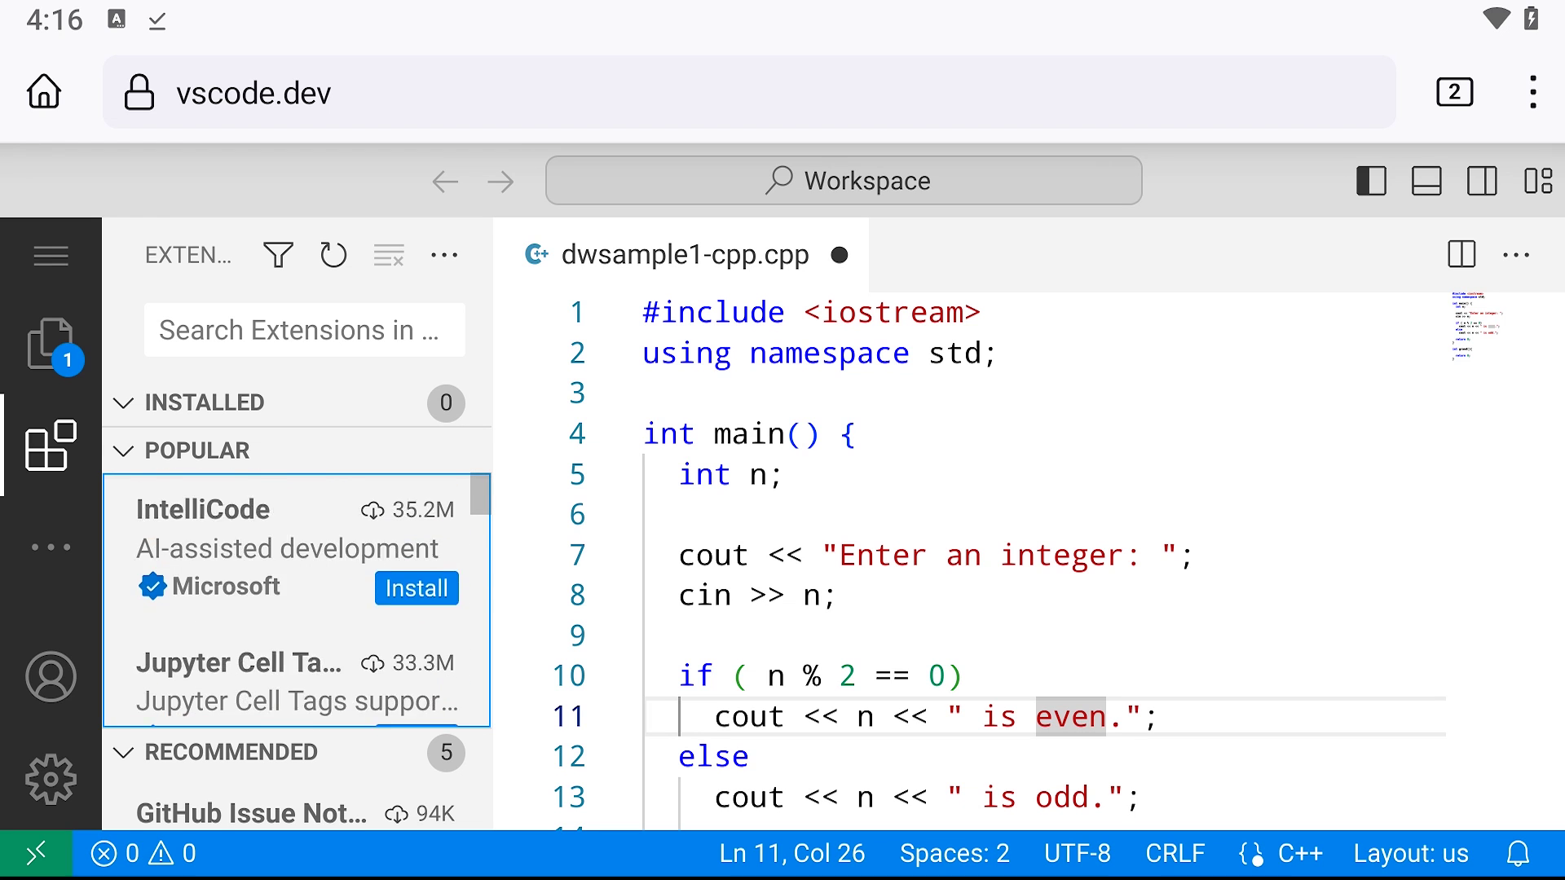
scroll(295, 599, down, 5)
scroll(297, 599, down, 3)
scroll(296, 599, up, 4)
scroll(296, 599, down, 5)
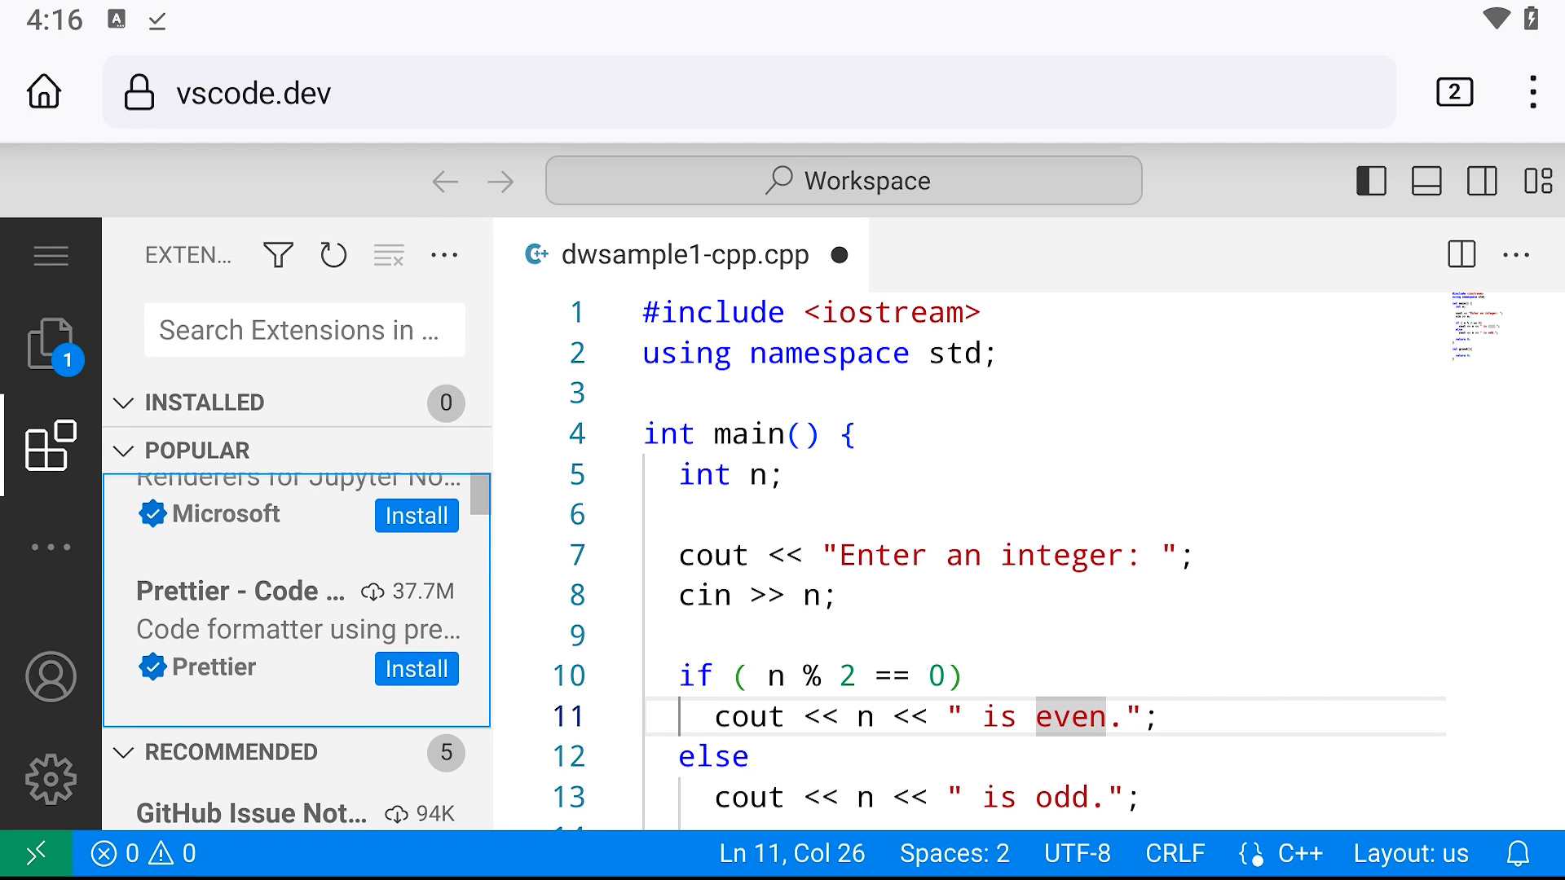
Step: Add Prettier, then Python, accepting Python's limited web-support warning with Install Anyway
click(416, 669)
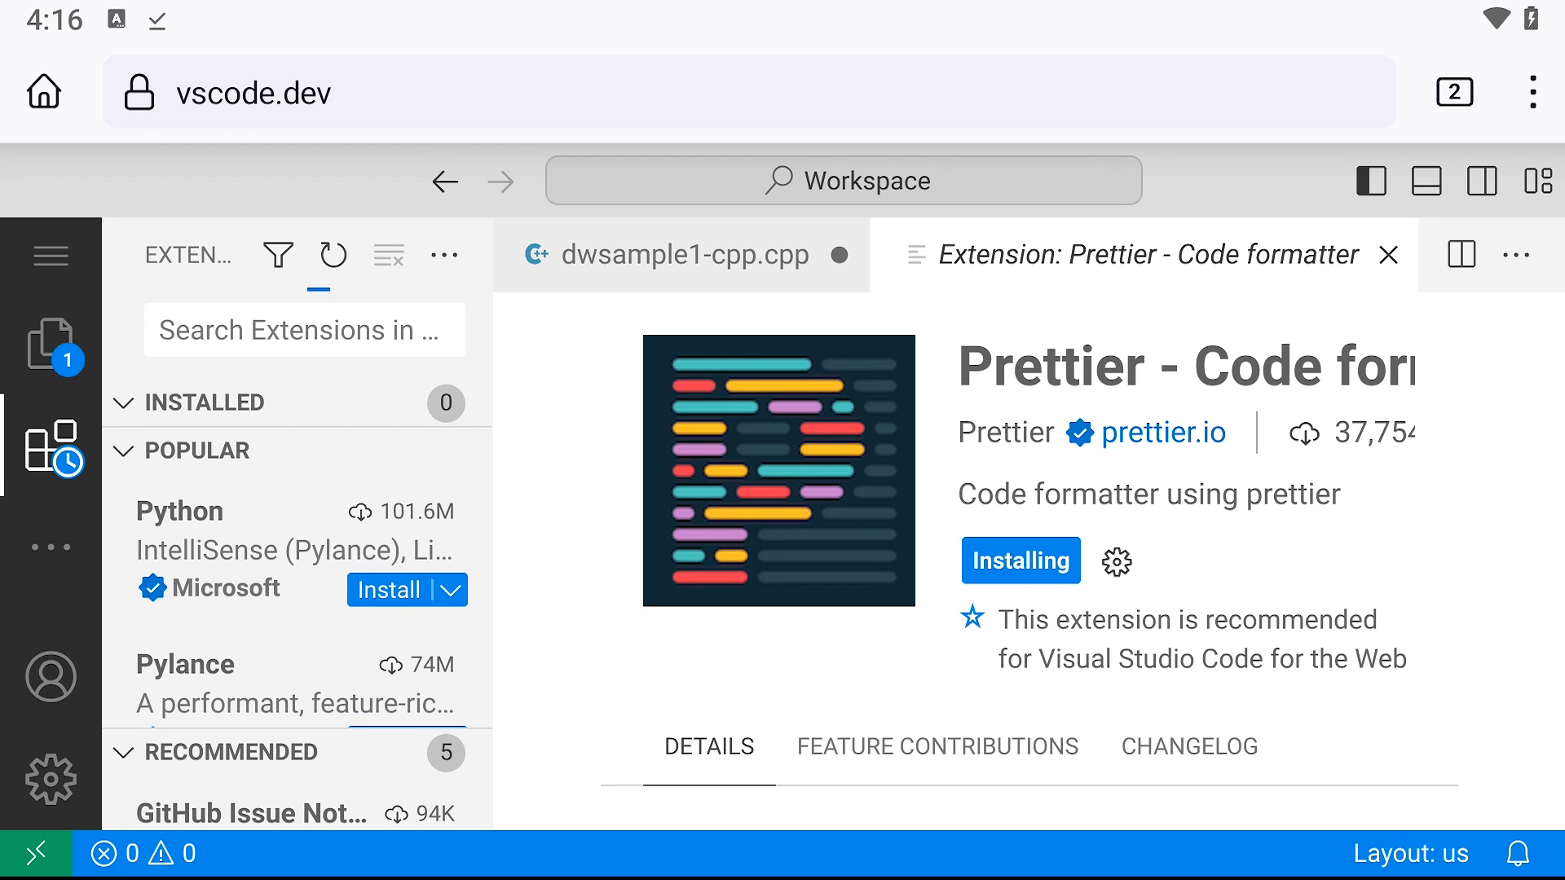
click(245, 526)
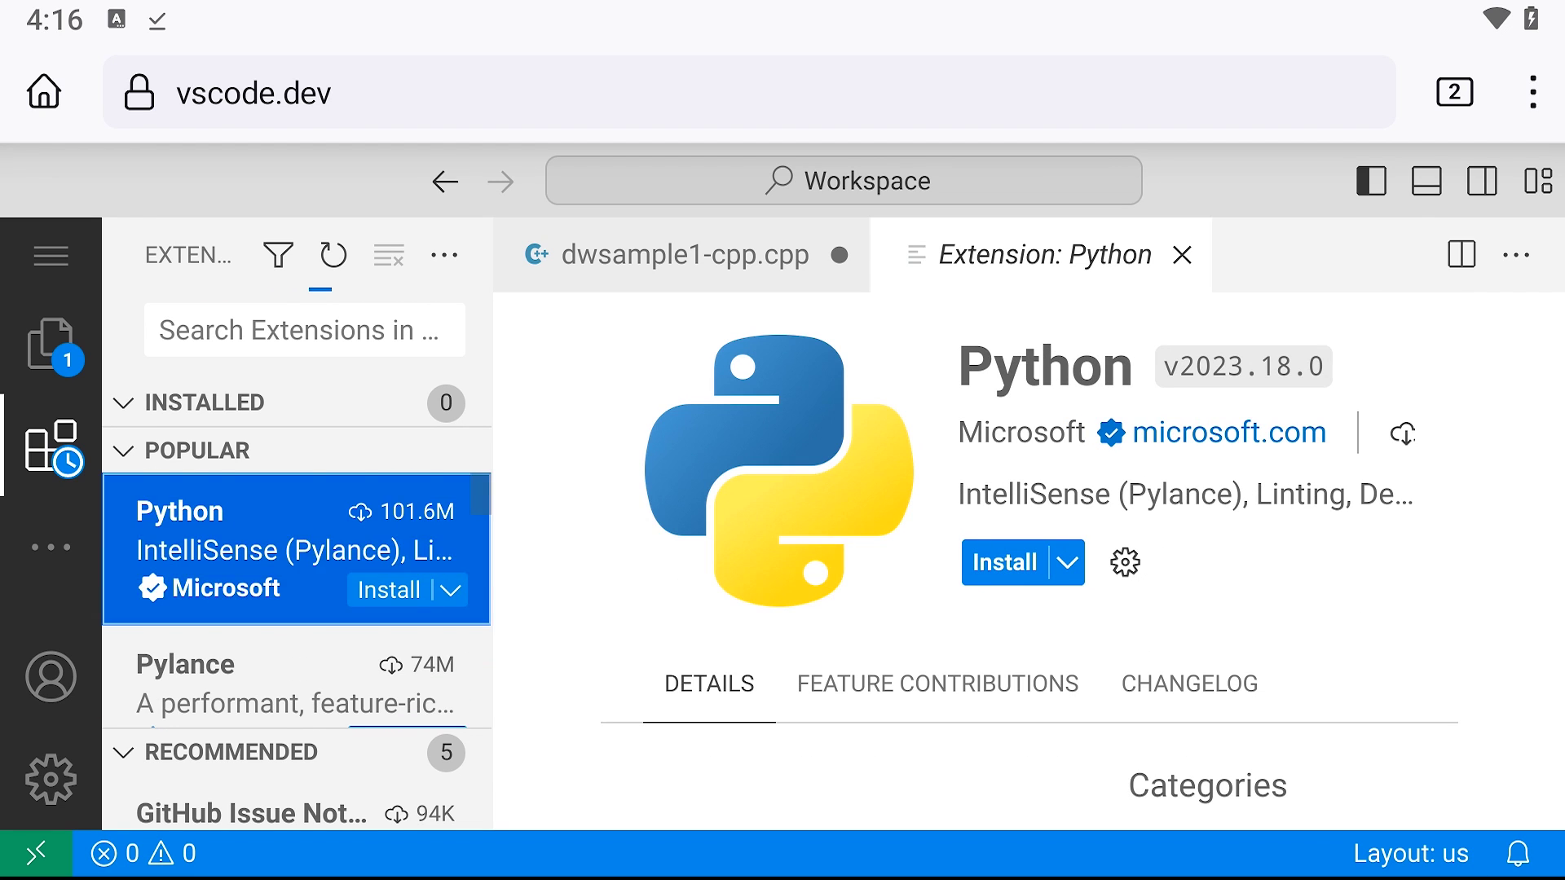
click(1021, 561)
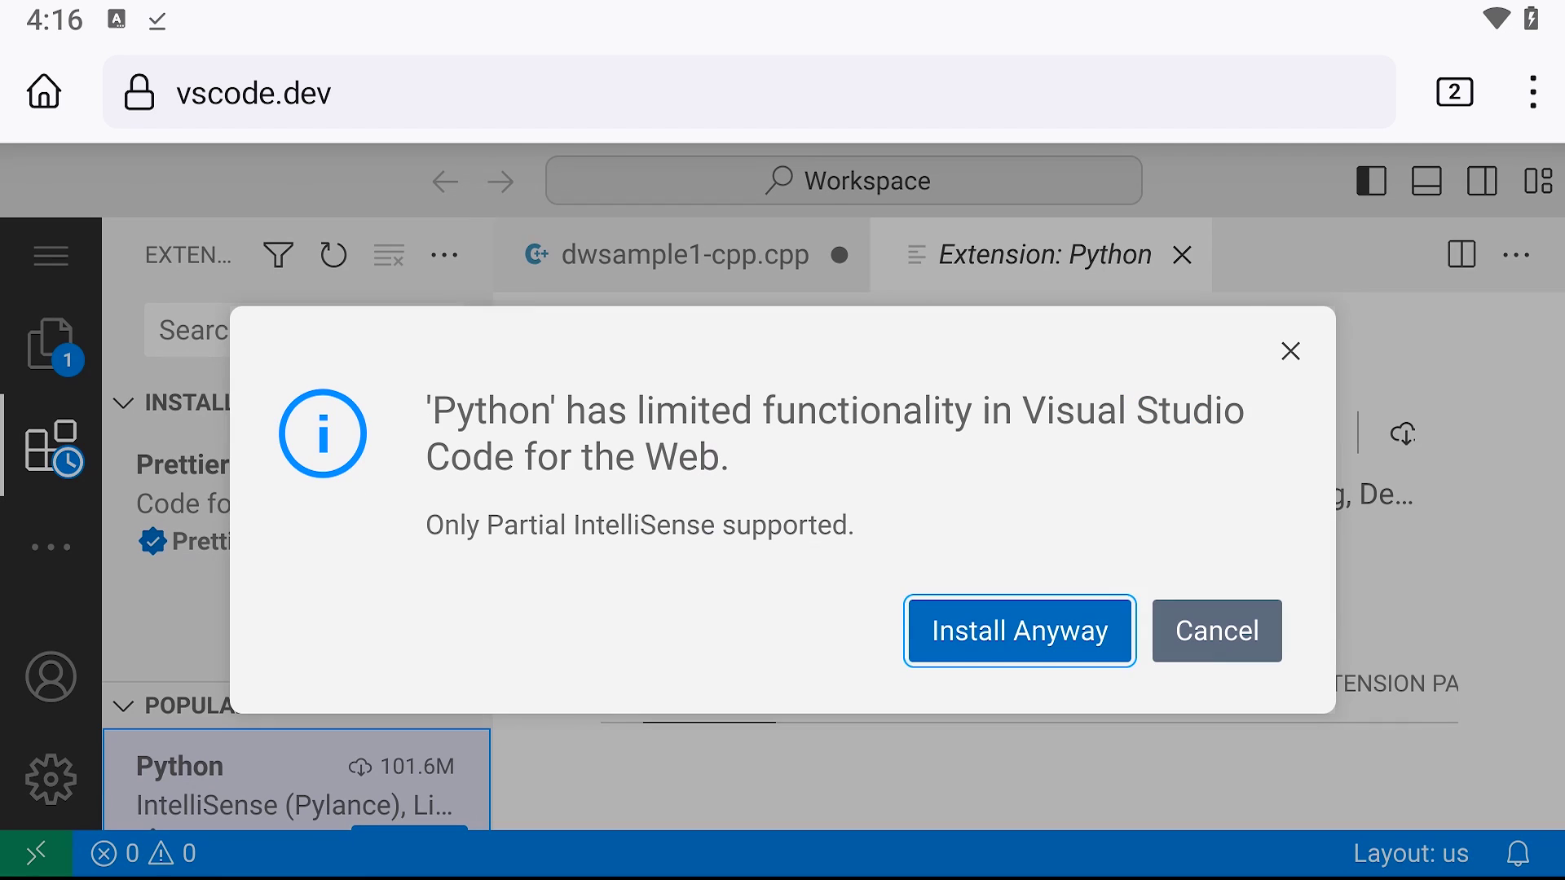
click(1019, 631)
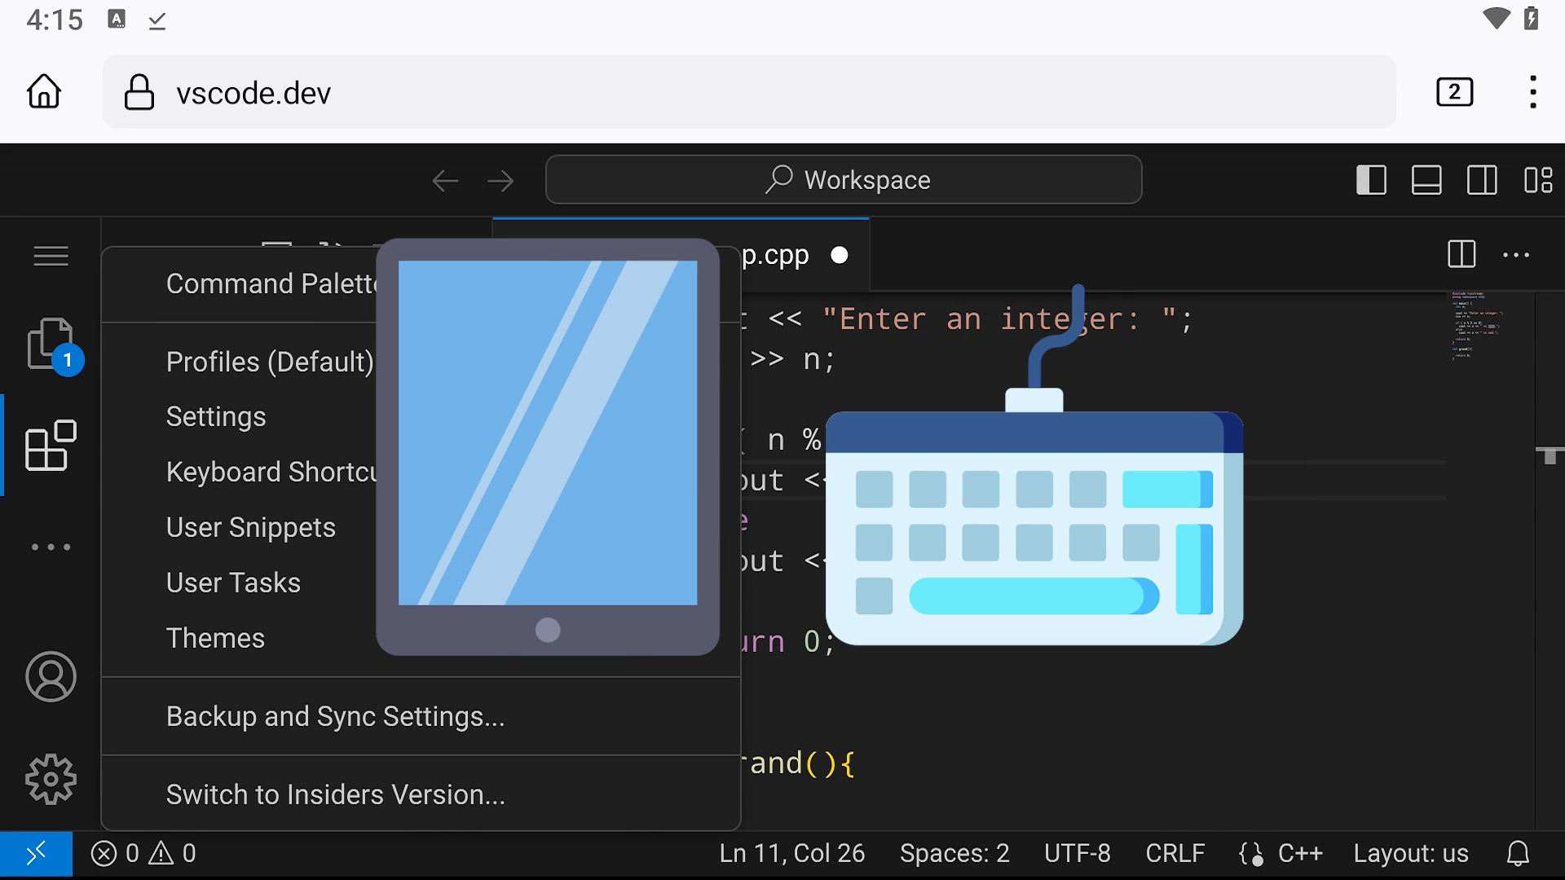
Step: Show the Color Theme picker through the gear menu's Themes submenu
click(215, 638)
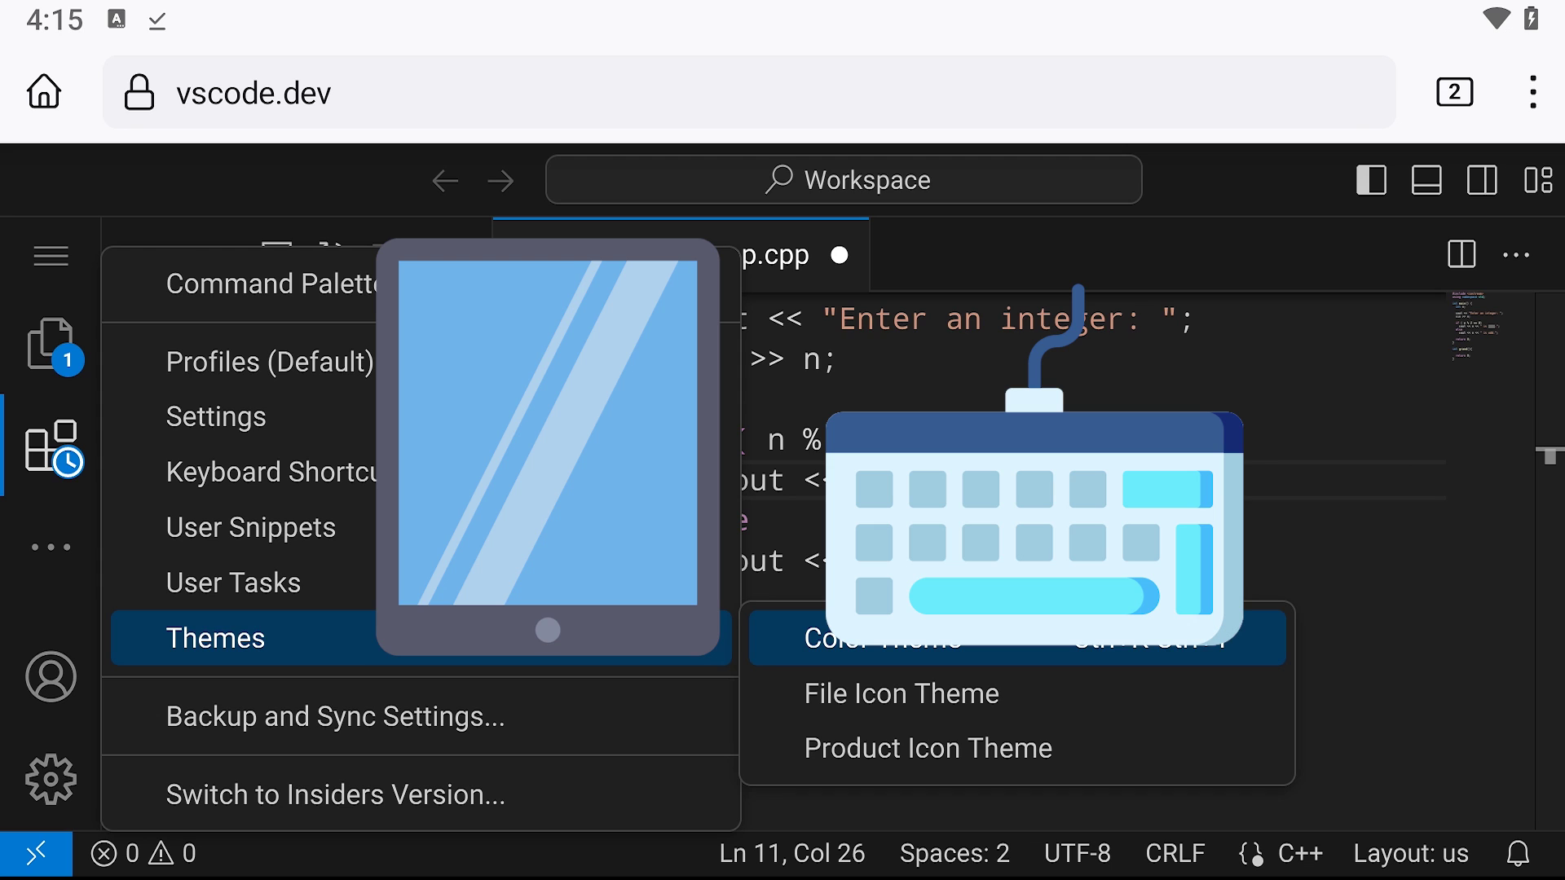
click(807, 639)
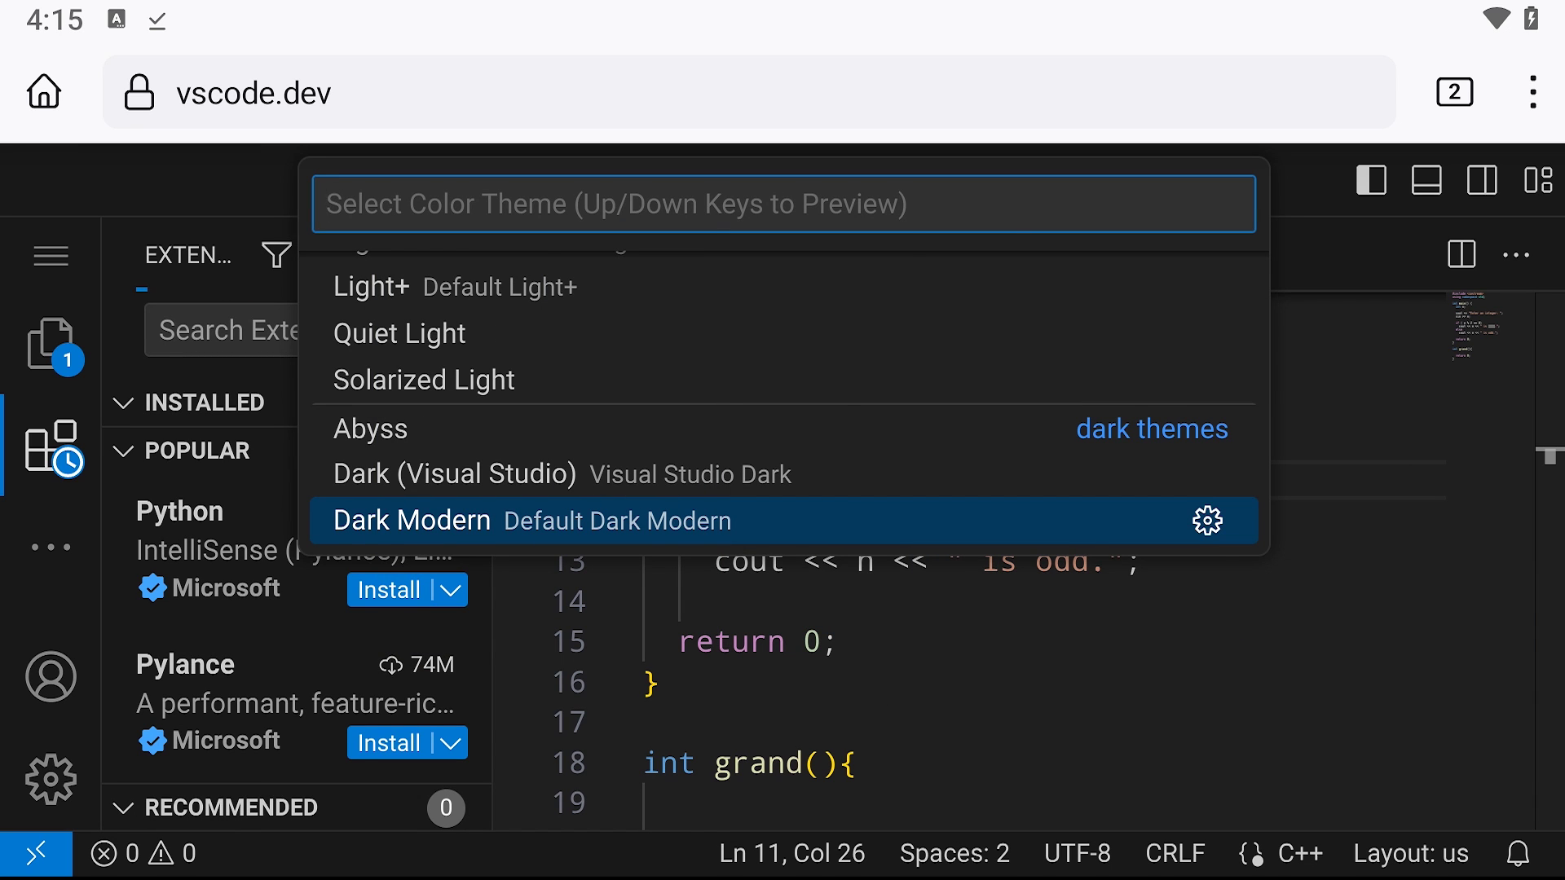